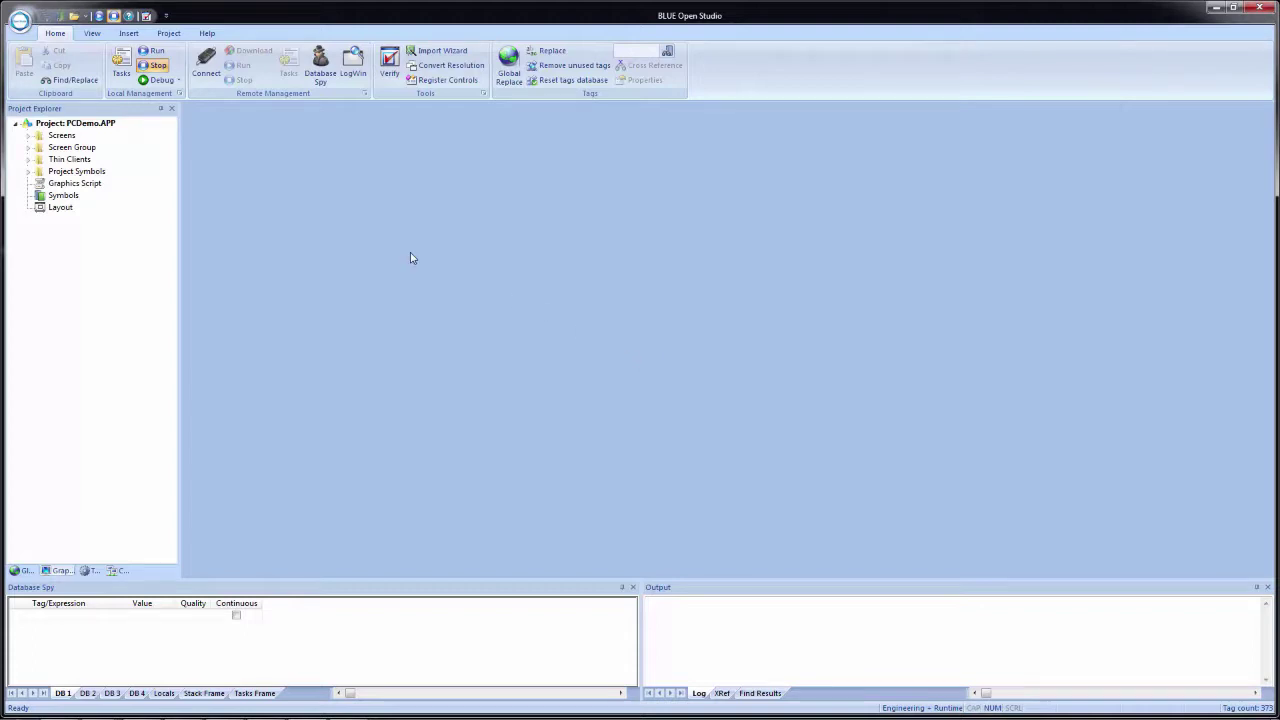
Open the New project dialog from the application menu.
left_click(20, 20)
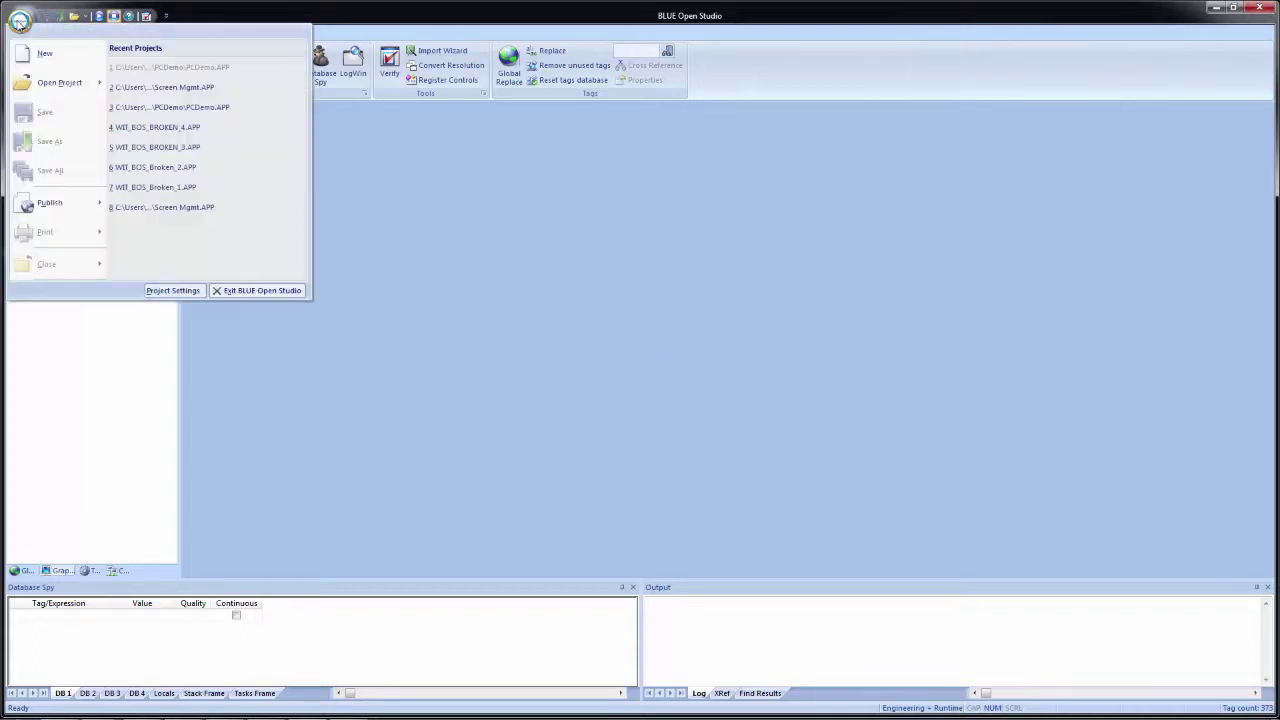
left_click(33, 53)
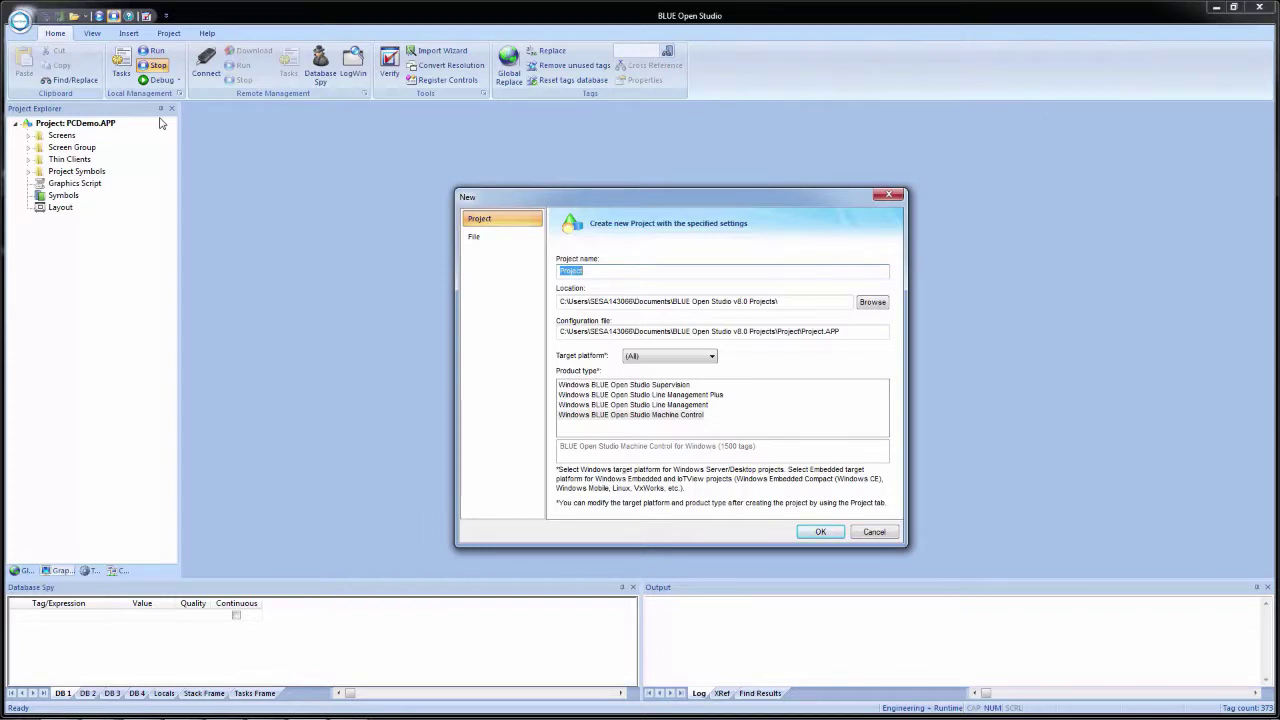
Set the project location to the System (C:) drive root, C:\.
left_click(872, 301)
left_click_drag(733, 366, 727, 325)
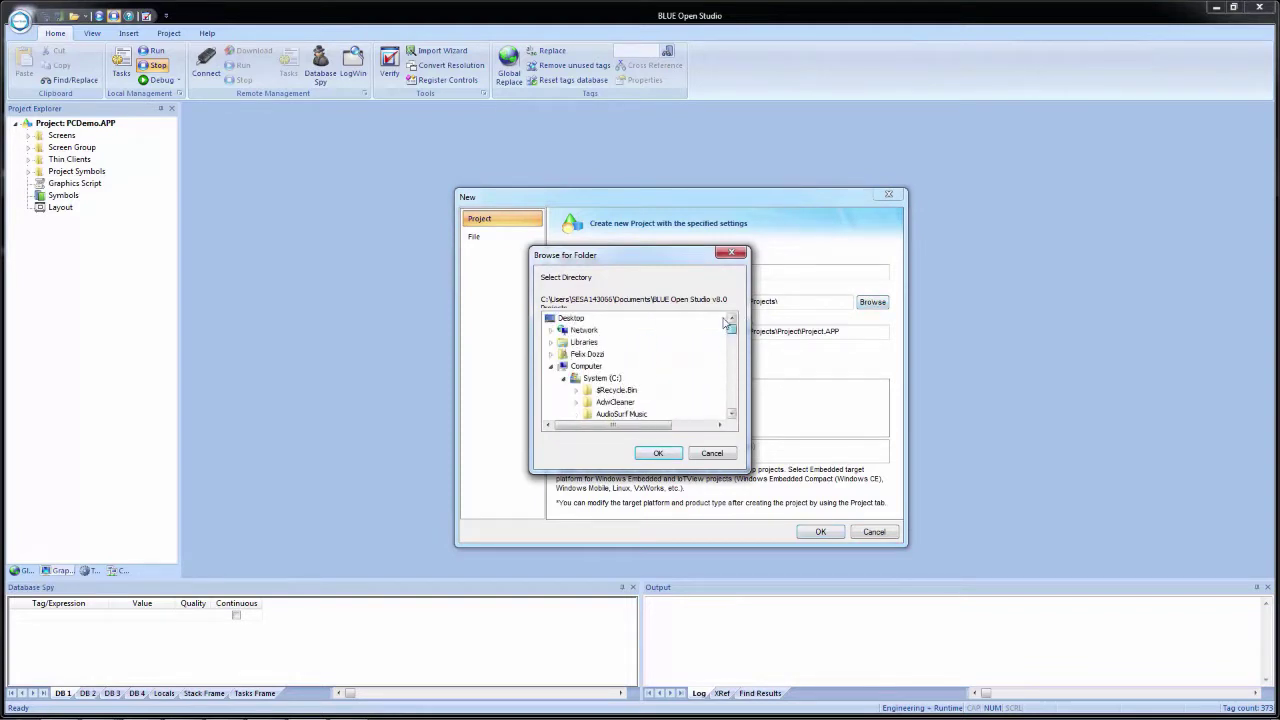
left_click(615, 380)
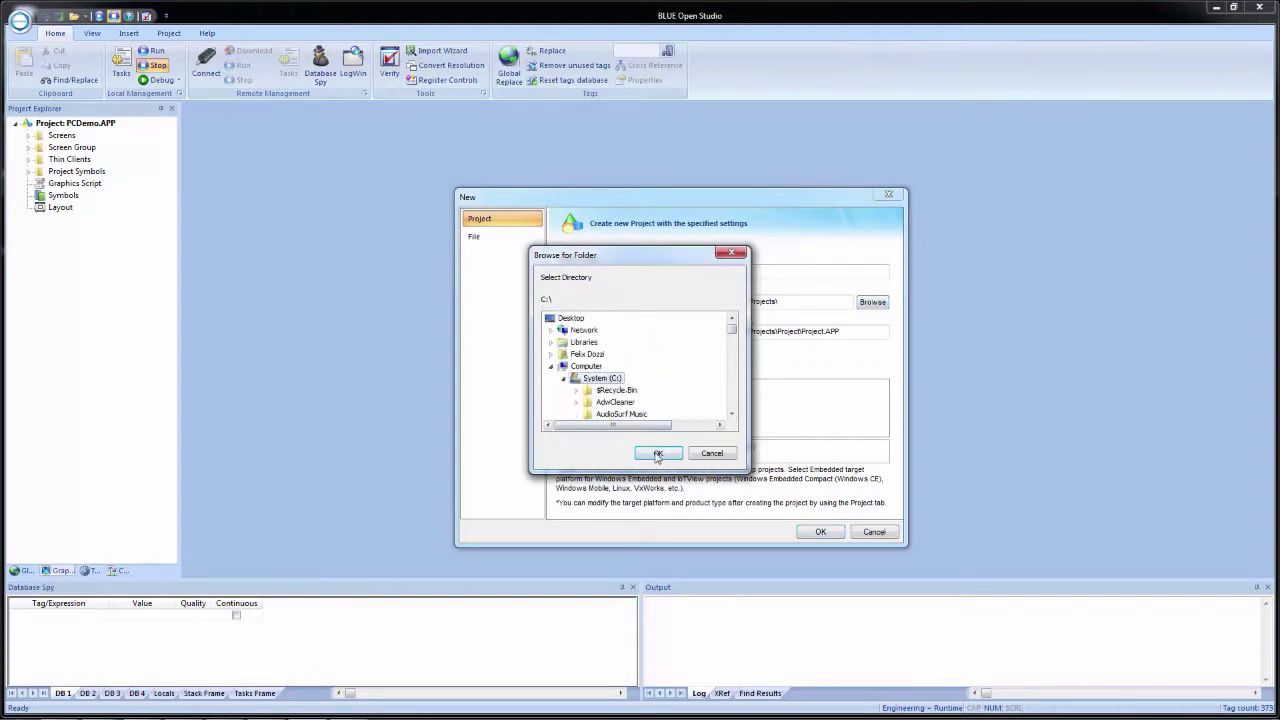
left_click(657, 453)
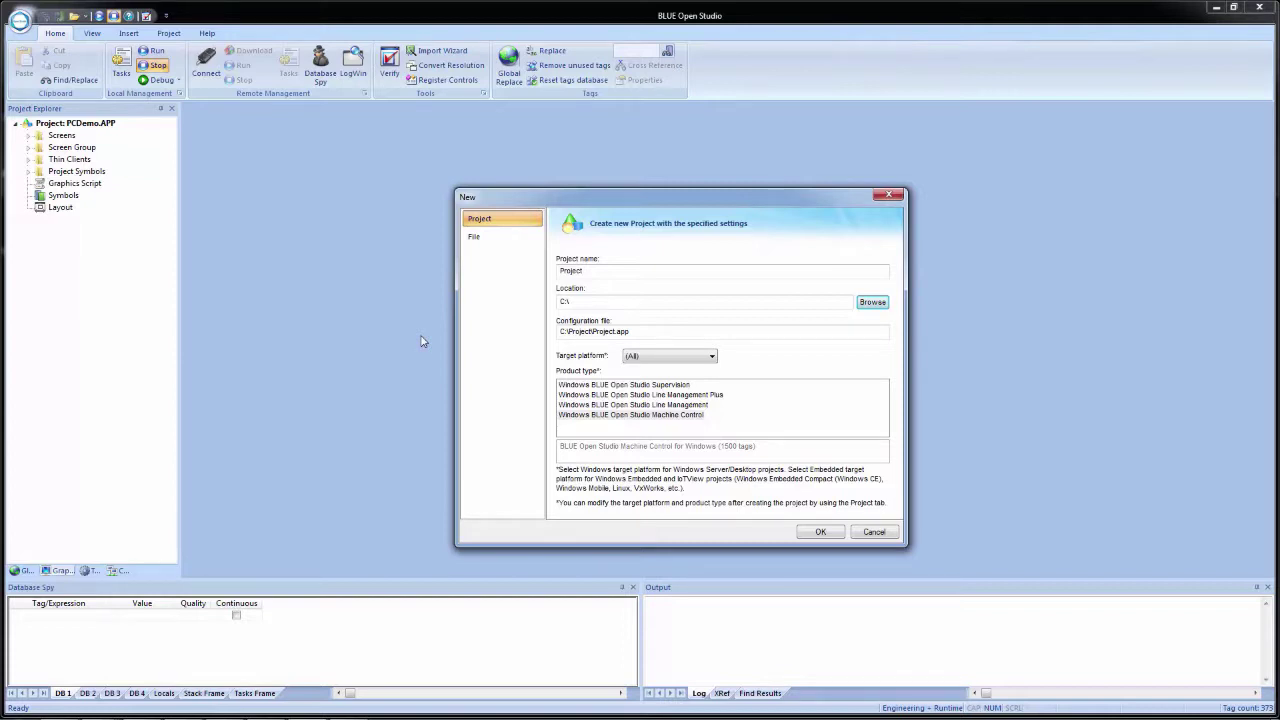
Replace the default project name 'Project' with 'BOS_Training'.
double_click(594, 270)
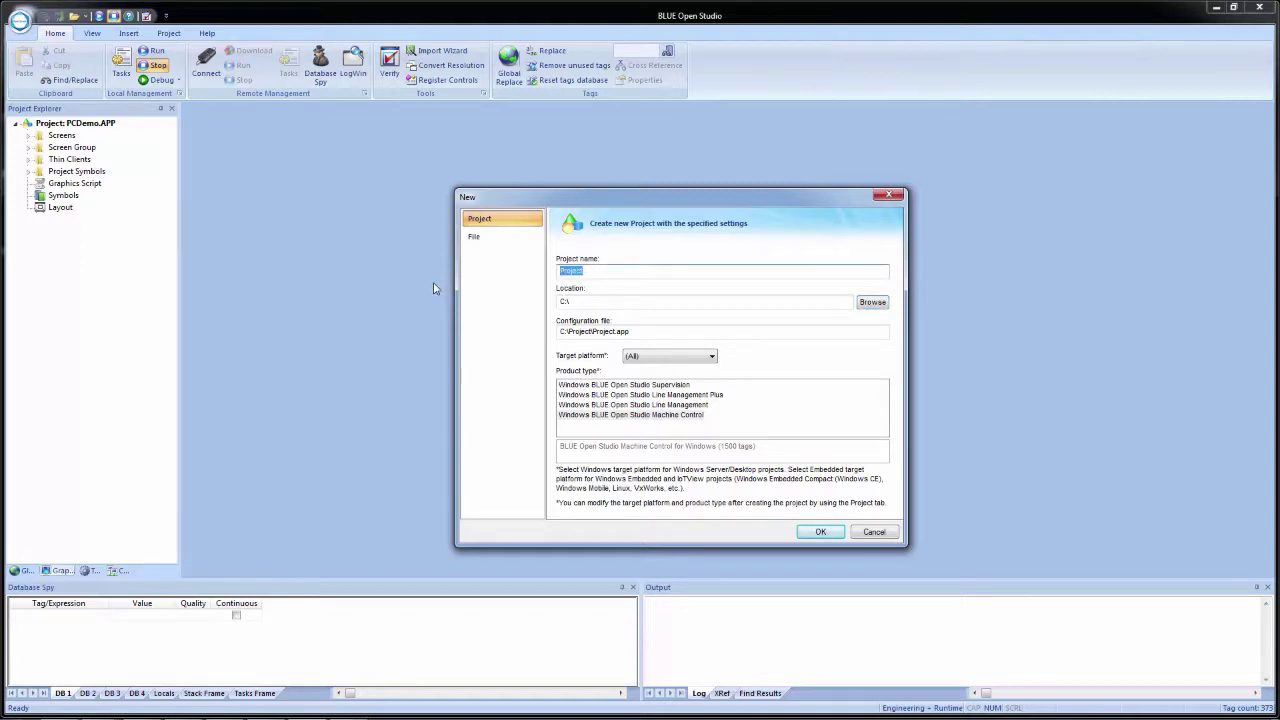
type("BOS_Training")
Keep target platform (All) and choose Windows BLUE Open Studio Machine Control (1500 tags) as product type.
left_click(712, 357)
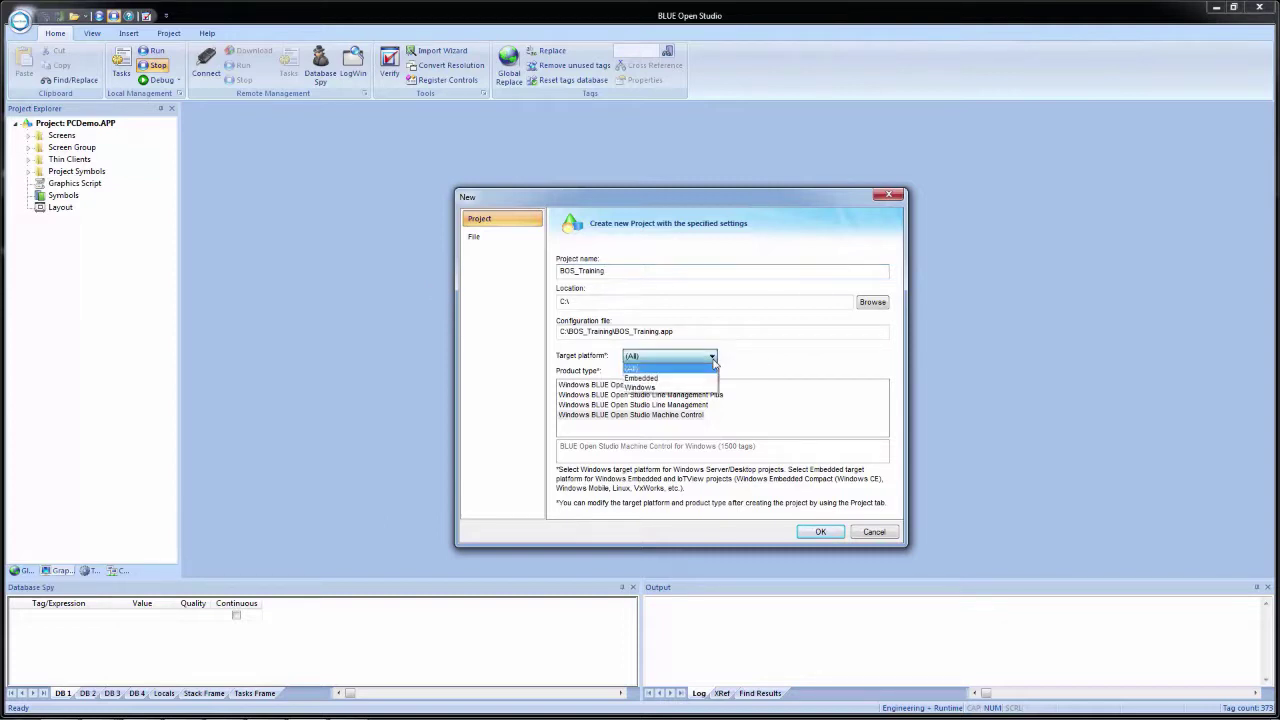
left_click(714, 364)
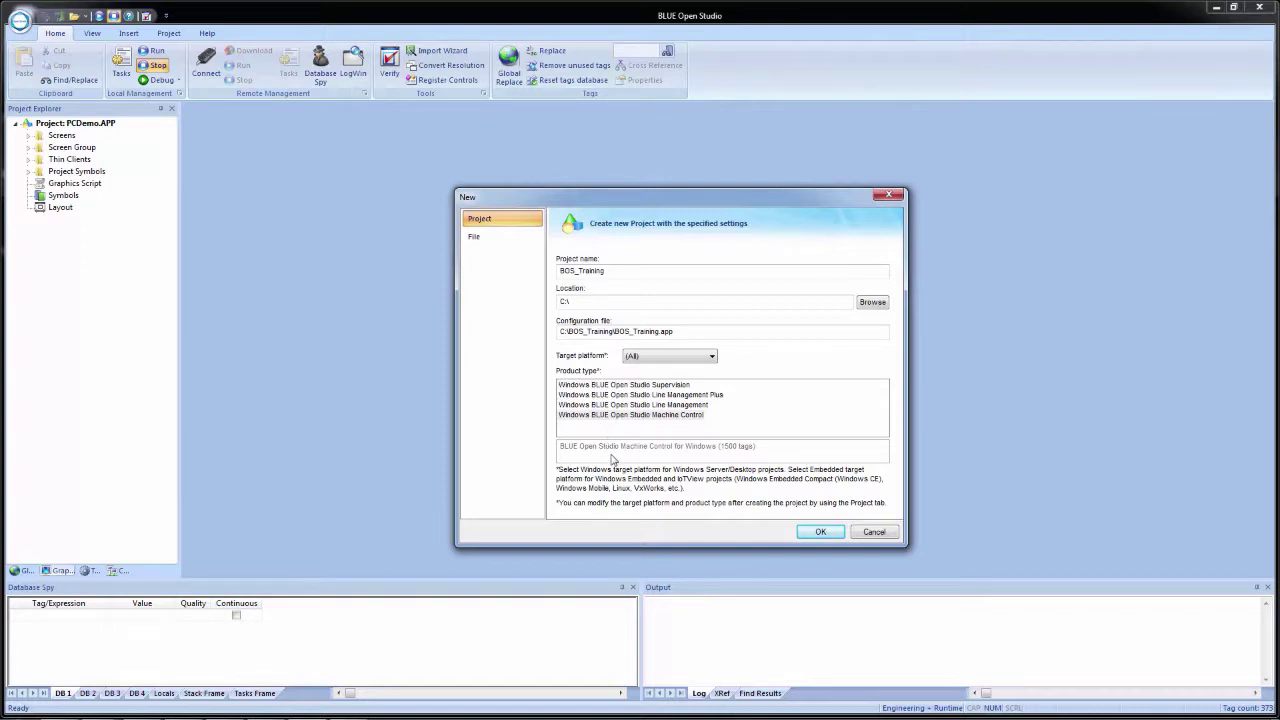
left_click(594, 407)
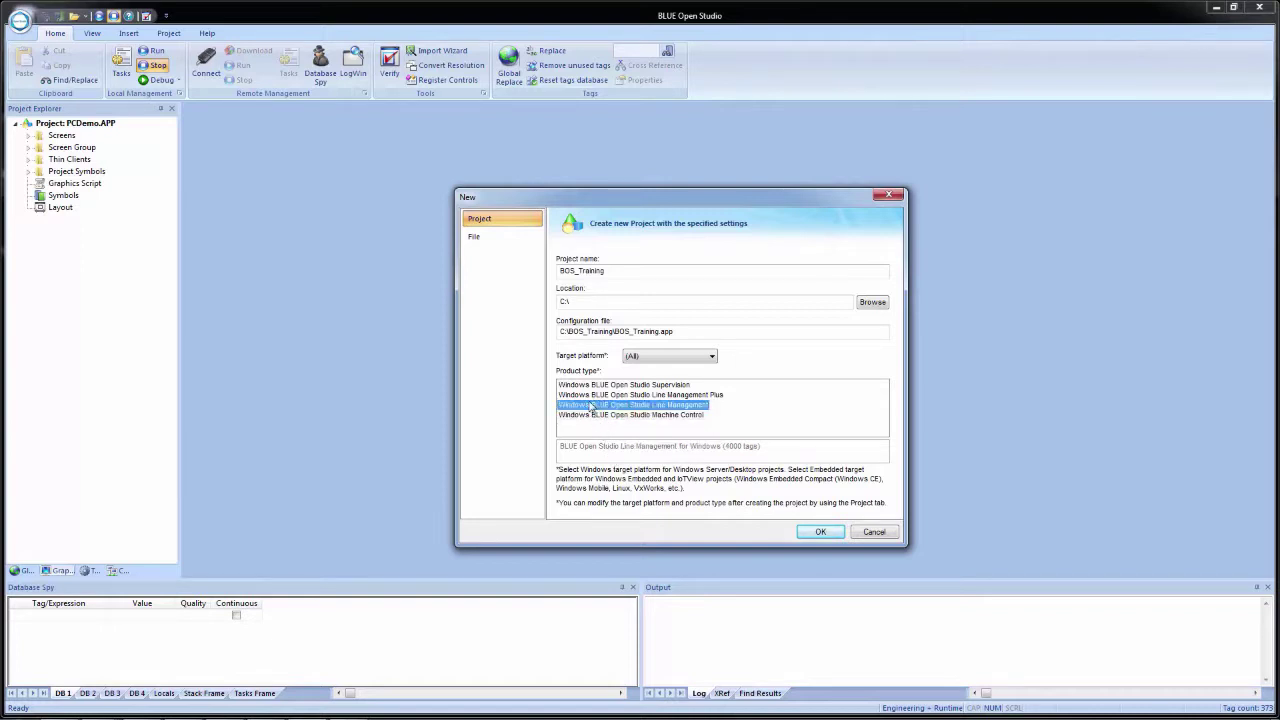
left_click(591, 396)
left_click(598, 415)
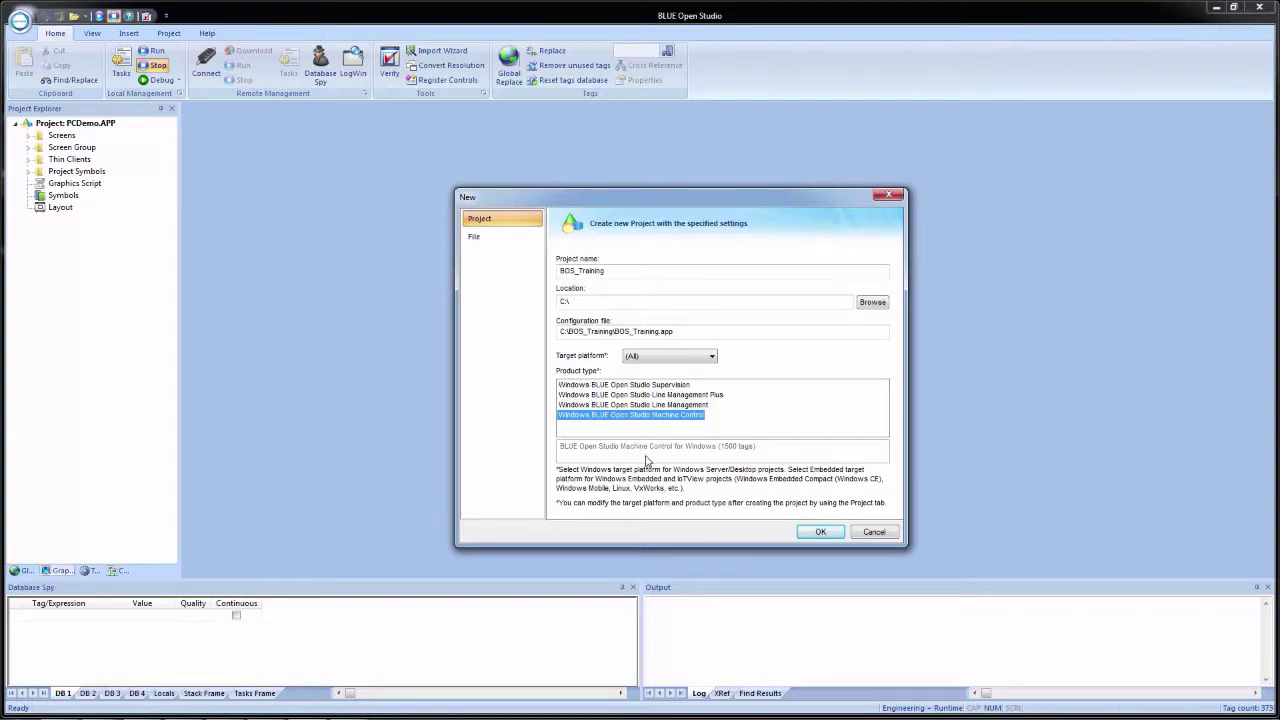
Confirm the BOS_Training project settings in the New dialog.
left_click(820, 532)
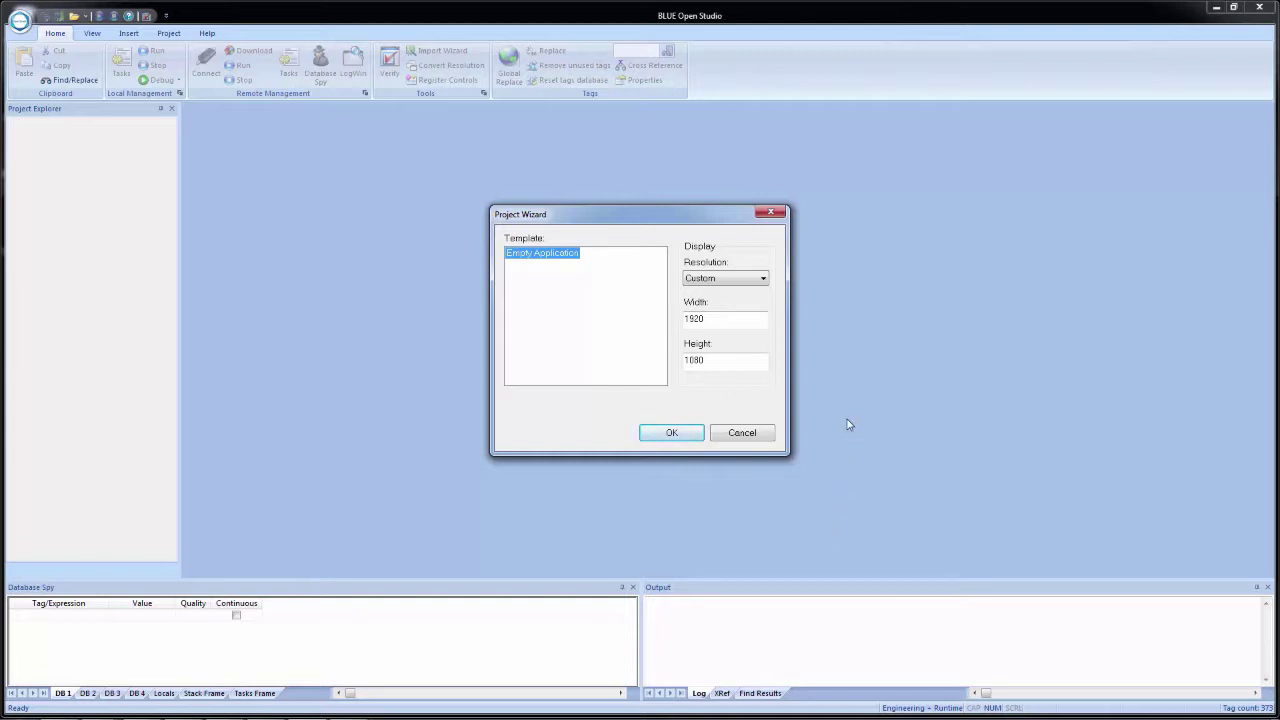
Choose 1024 x 768 as the Project Wizard resolution.
left_click(763, 282)
left_click(749, 293)
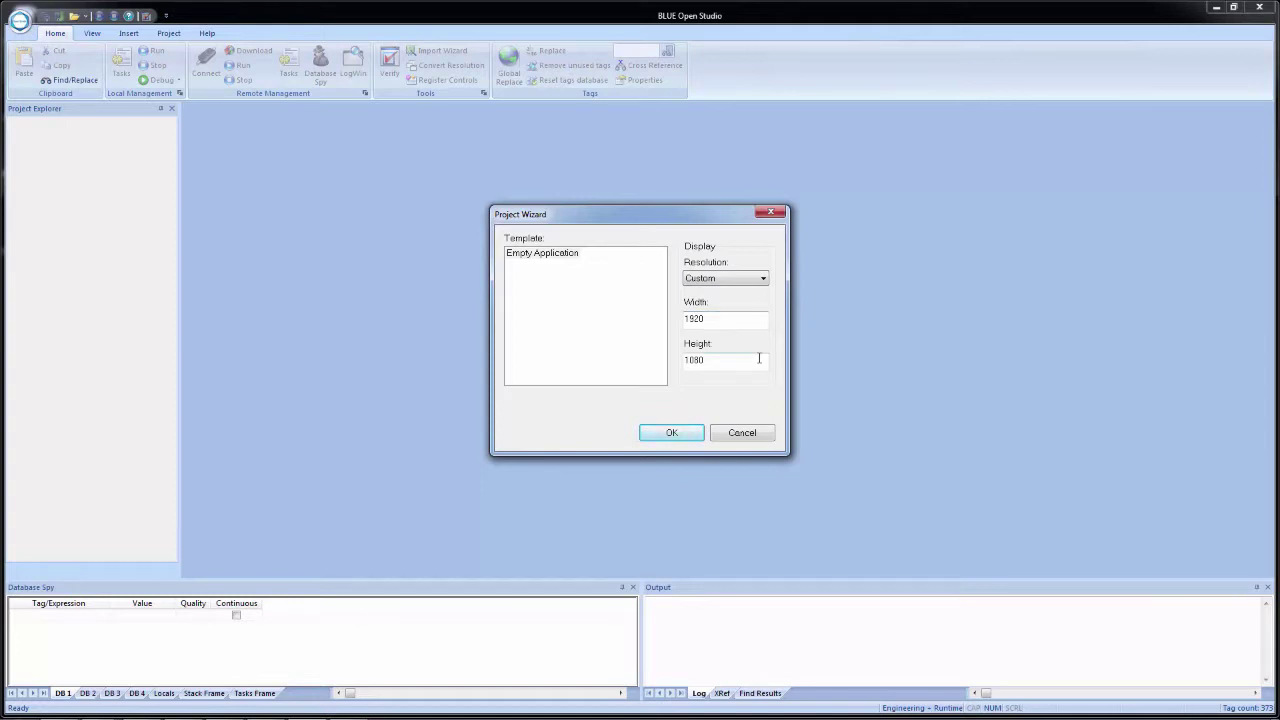
left_click(763, 280)
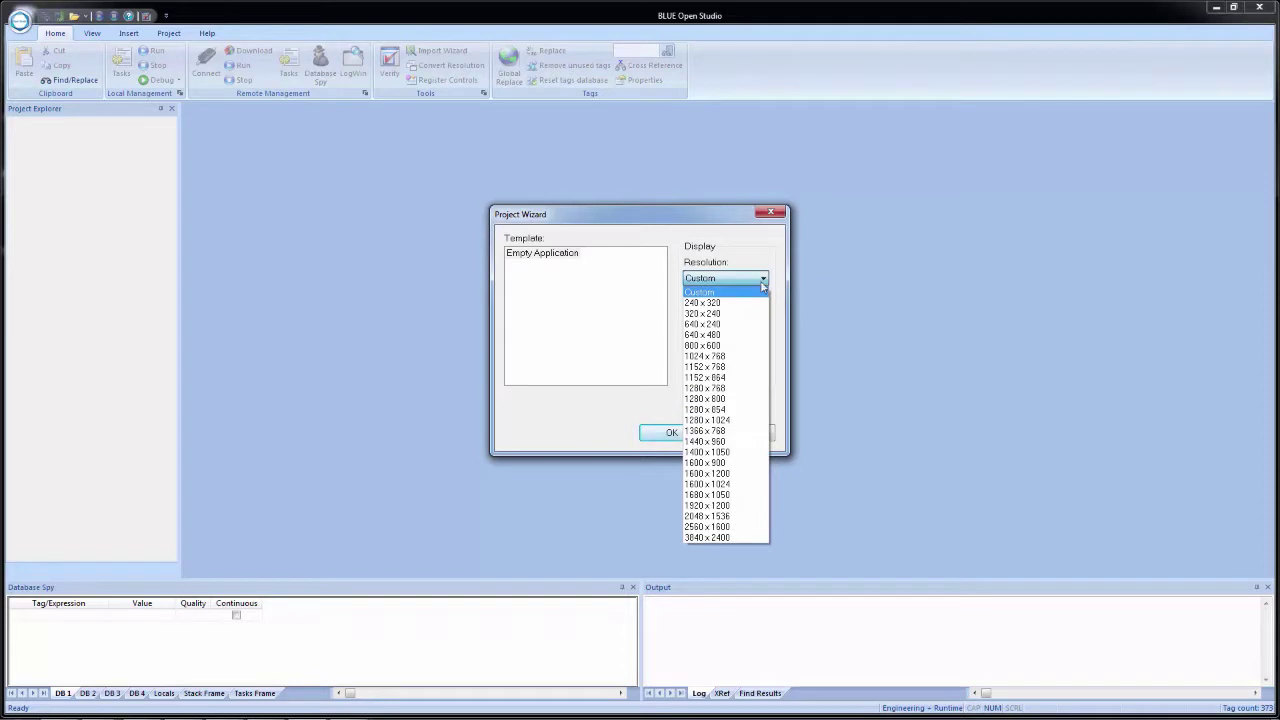
left_click(750, 357)
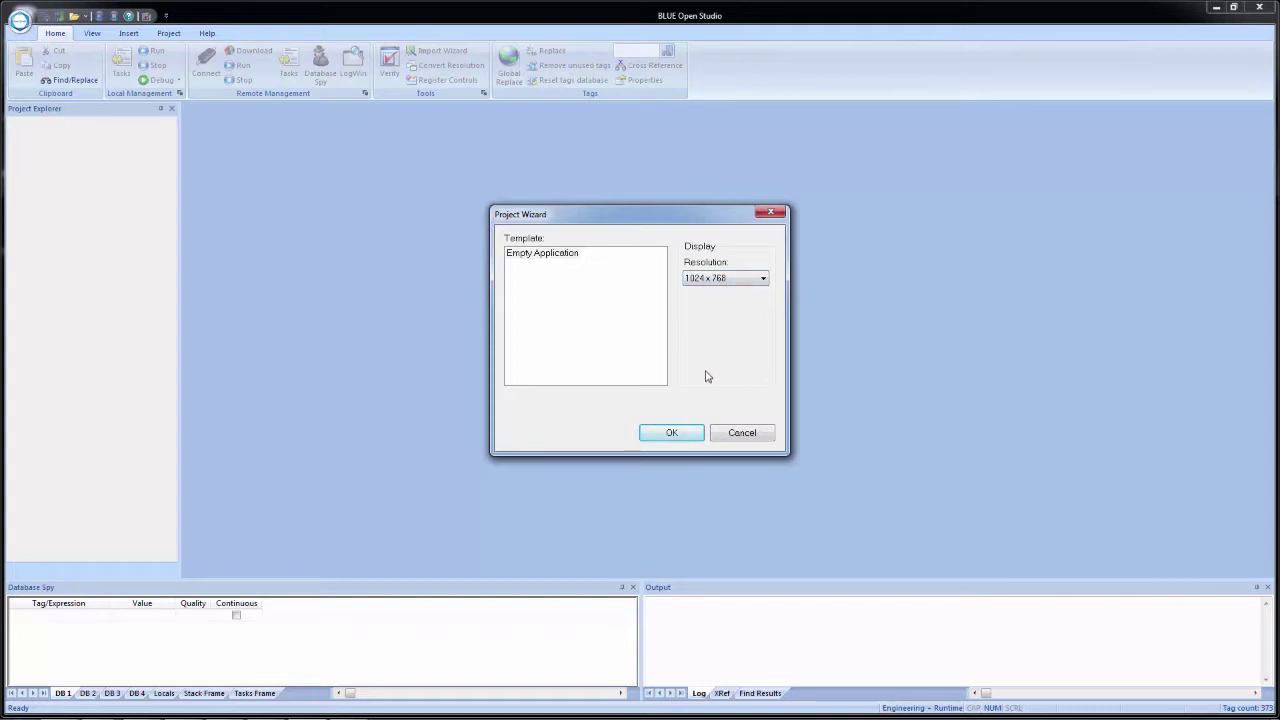
Create BOS_Training.APP from the Empty Application template.
left_click(672, 434)
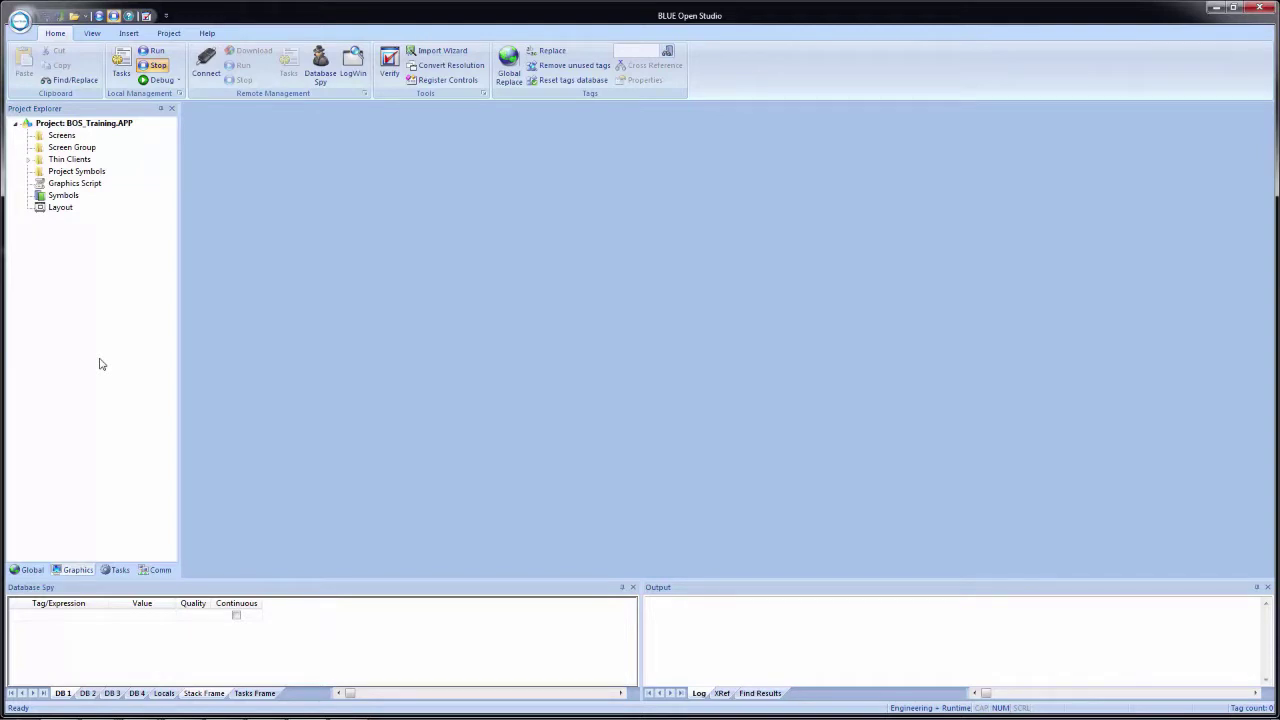
Browse to C:\BOS_Training in Explorer, inspect BOS_Training.APP and its folders, then close Explorer.
key("super+e")
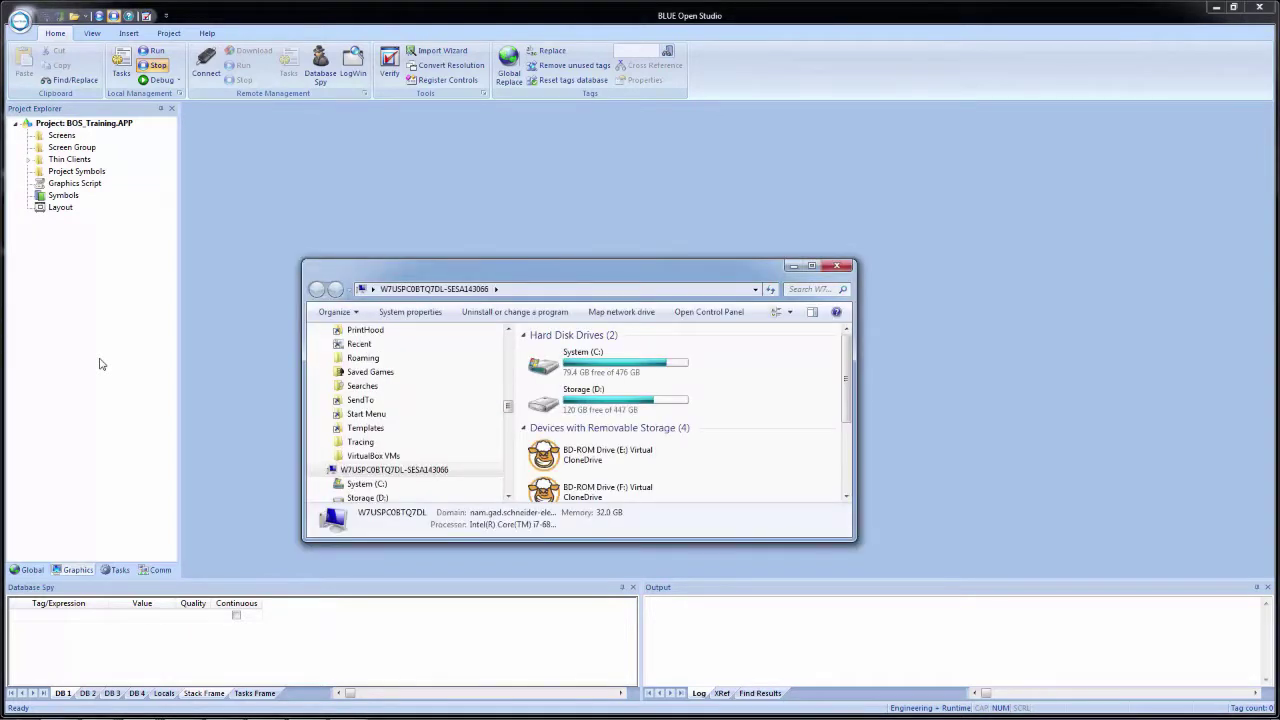
left_click(610, 372)
double_click(610, 372)
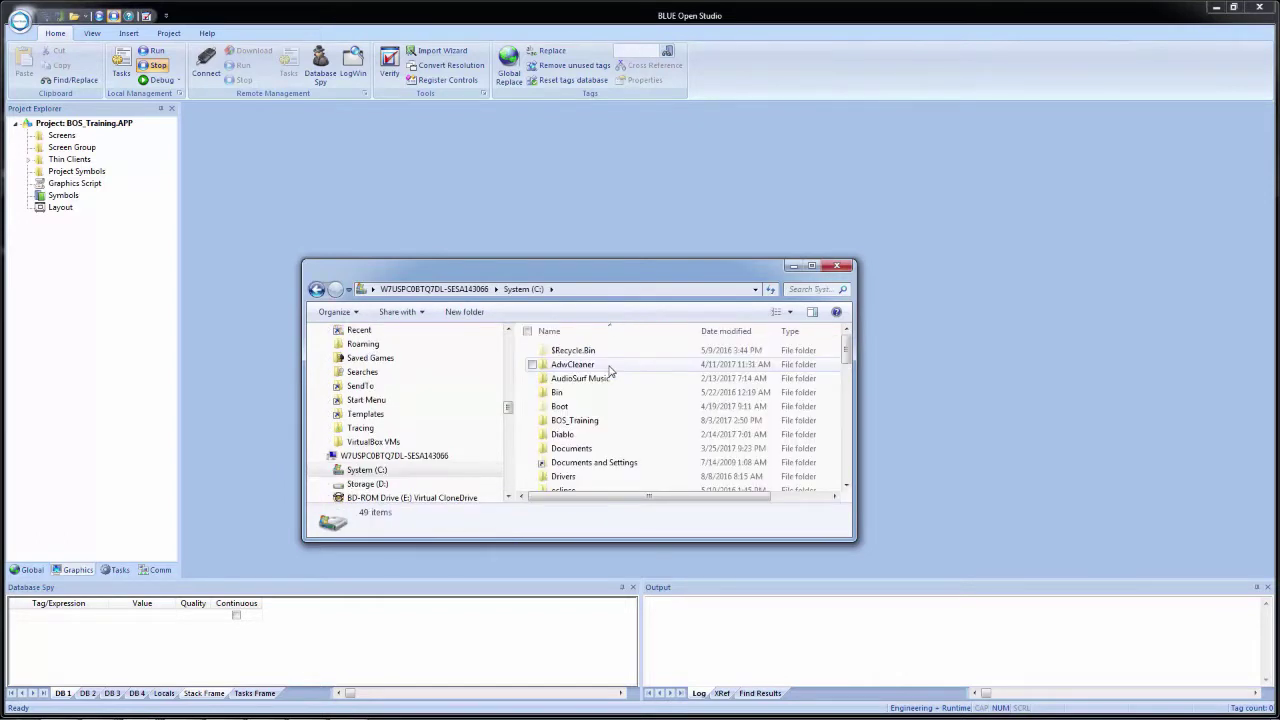
left_click(601, 422)
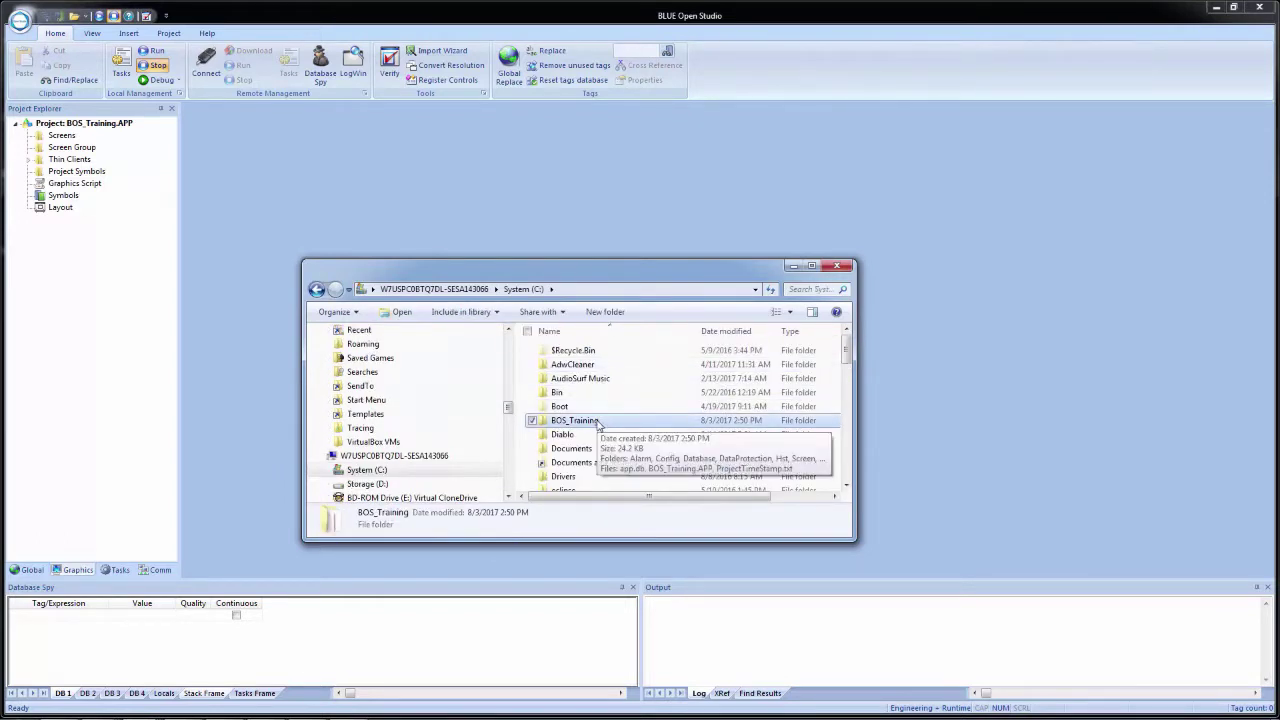
double_click(599, 421)
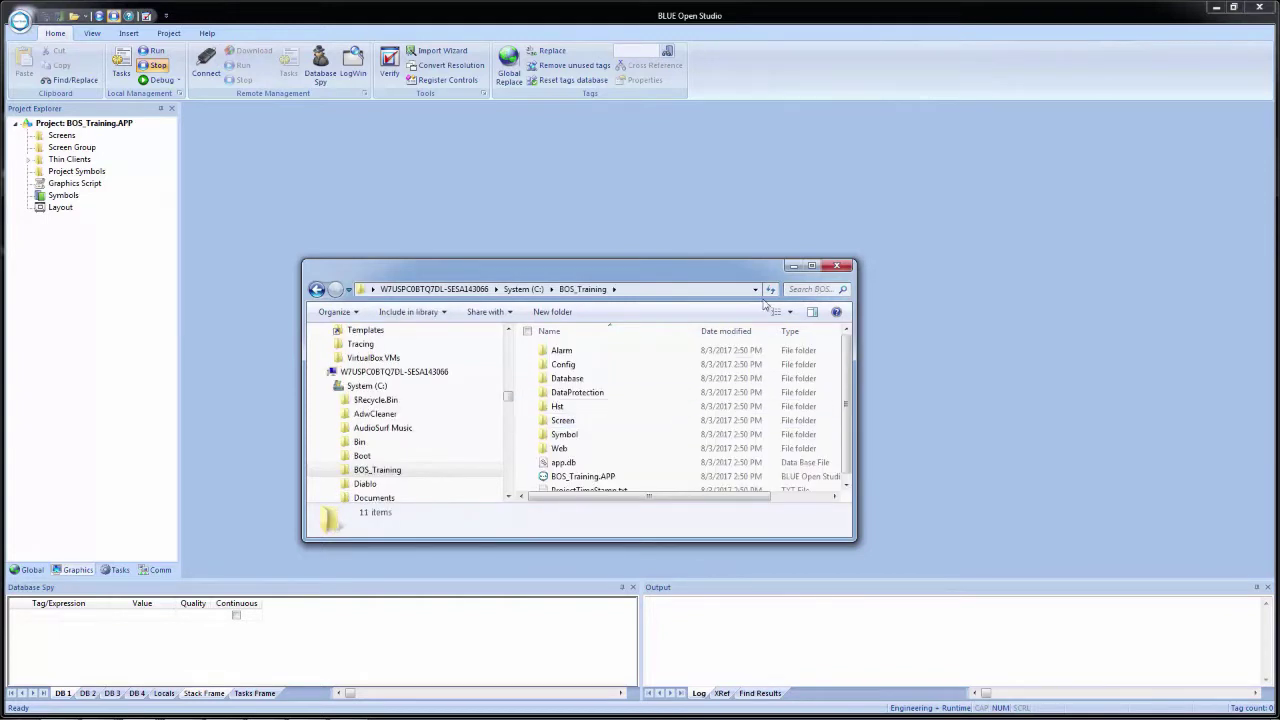
left_click(811, 267)
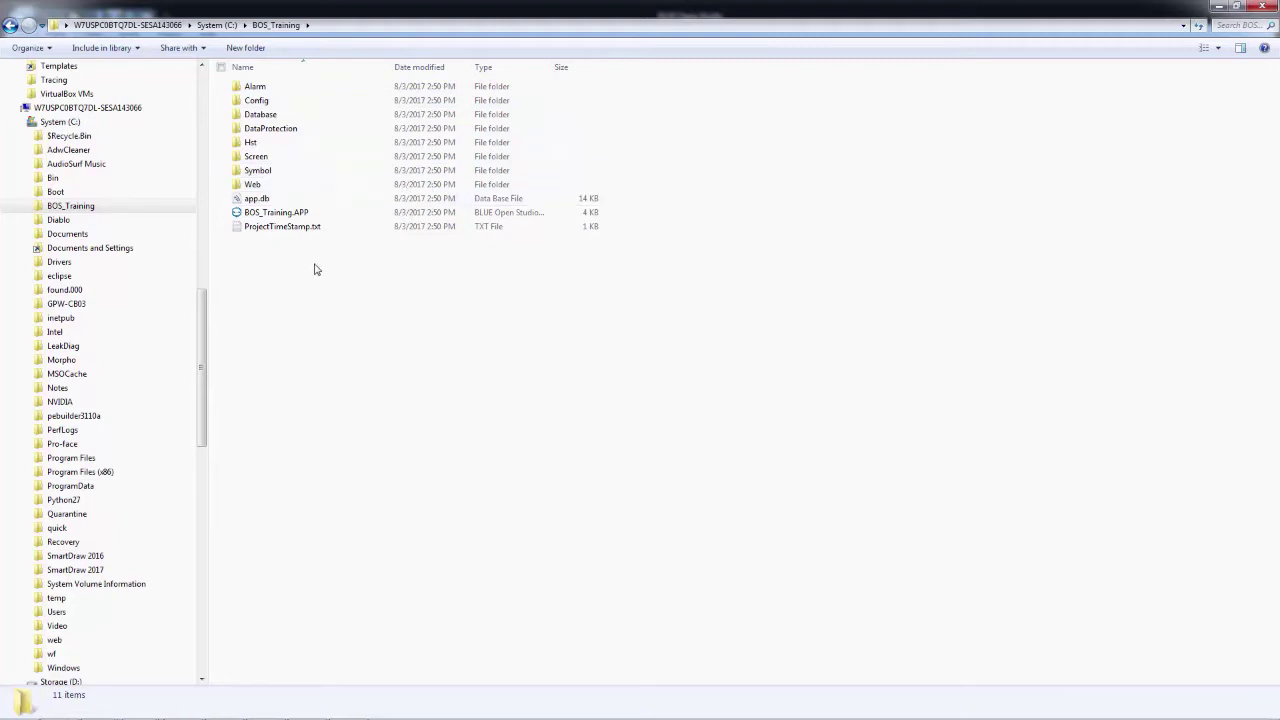
left_click(276, 214)
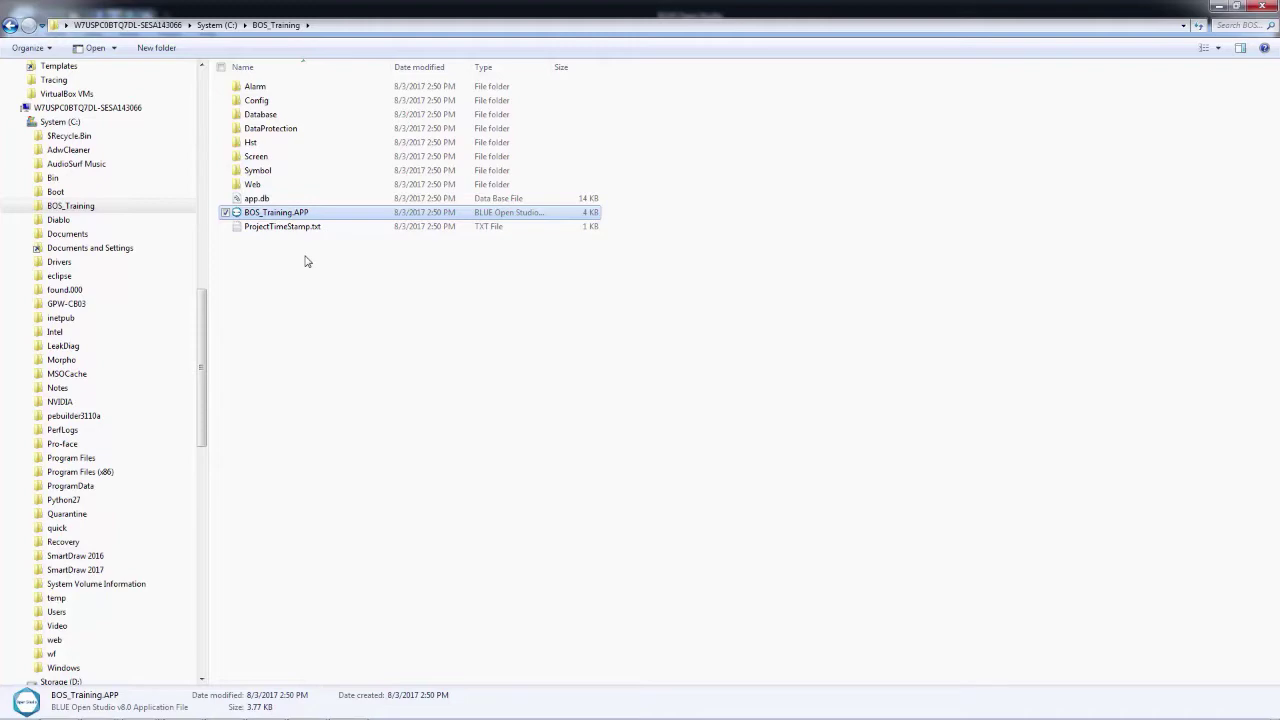
left_click(1258, 10)
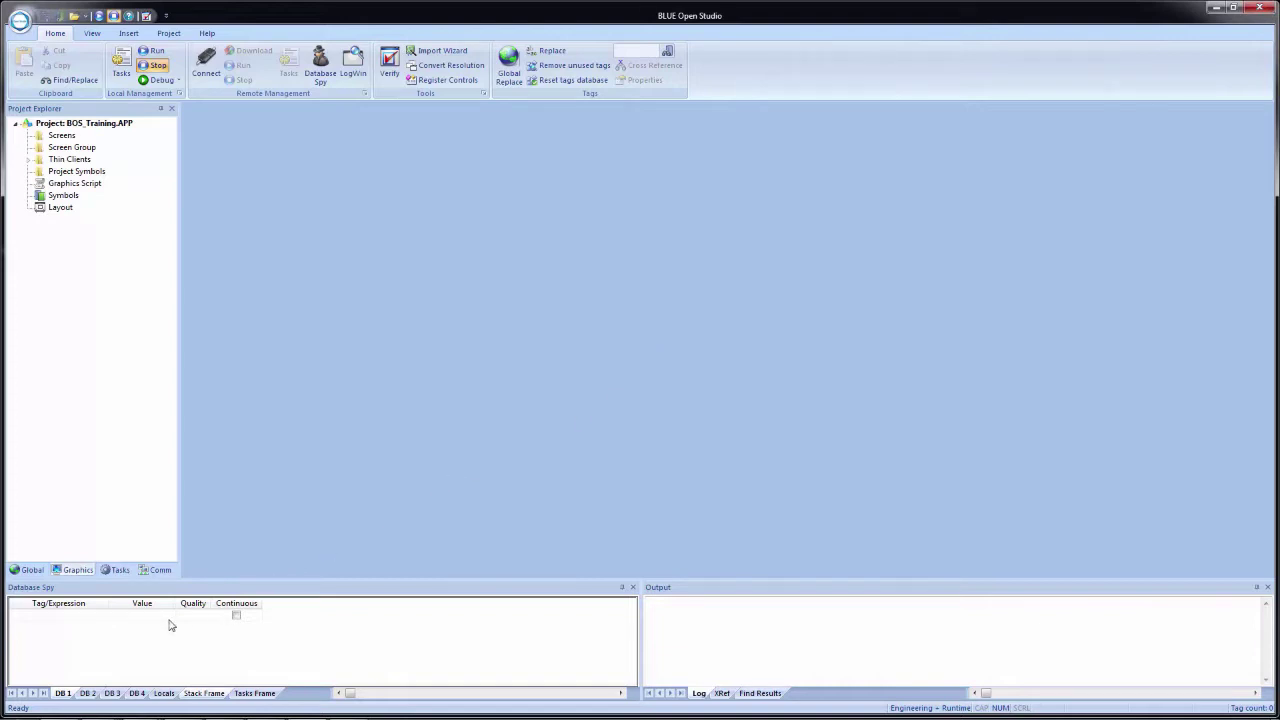
Evaluate GetAppPath() in Database Spy and copy its C:\BOS_Training\ value.
left_click(91, 617)
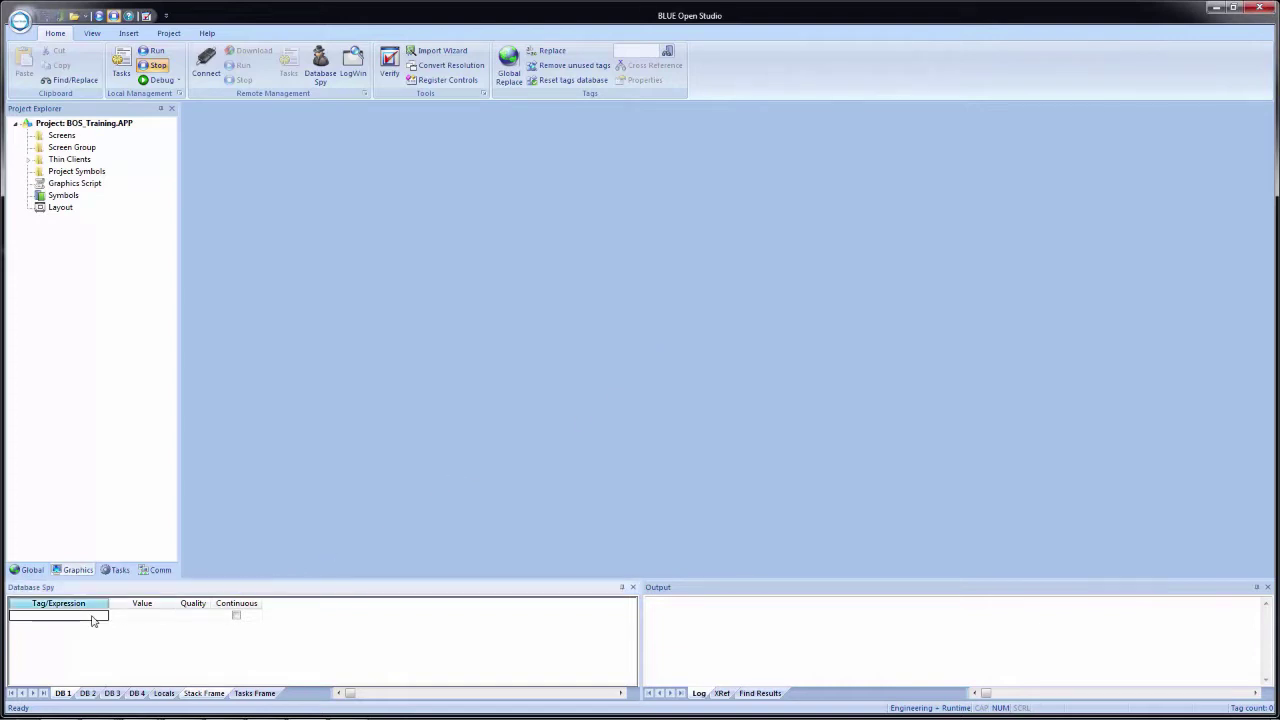
type("GetAppPath(")
key("Return")
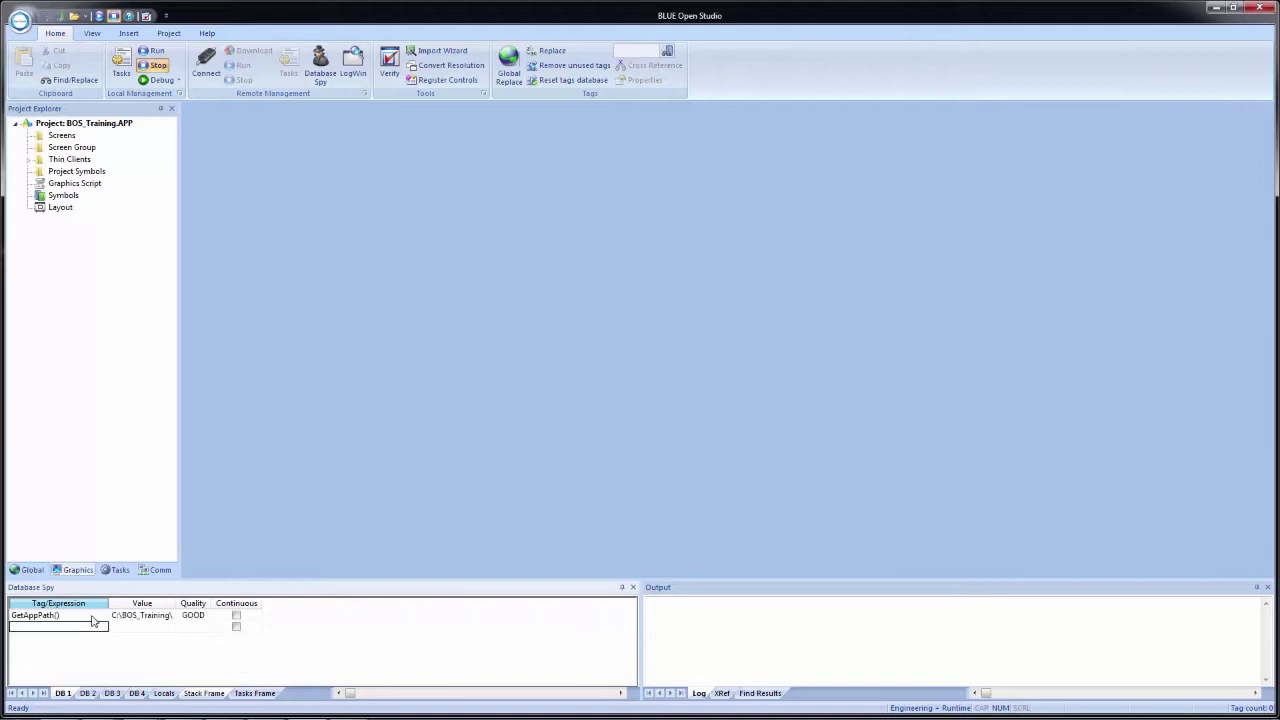
left_click(130, 617)
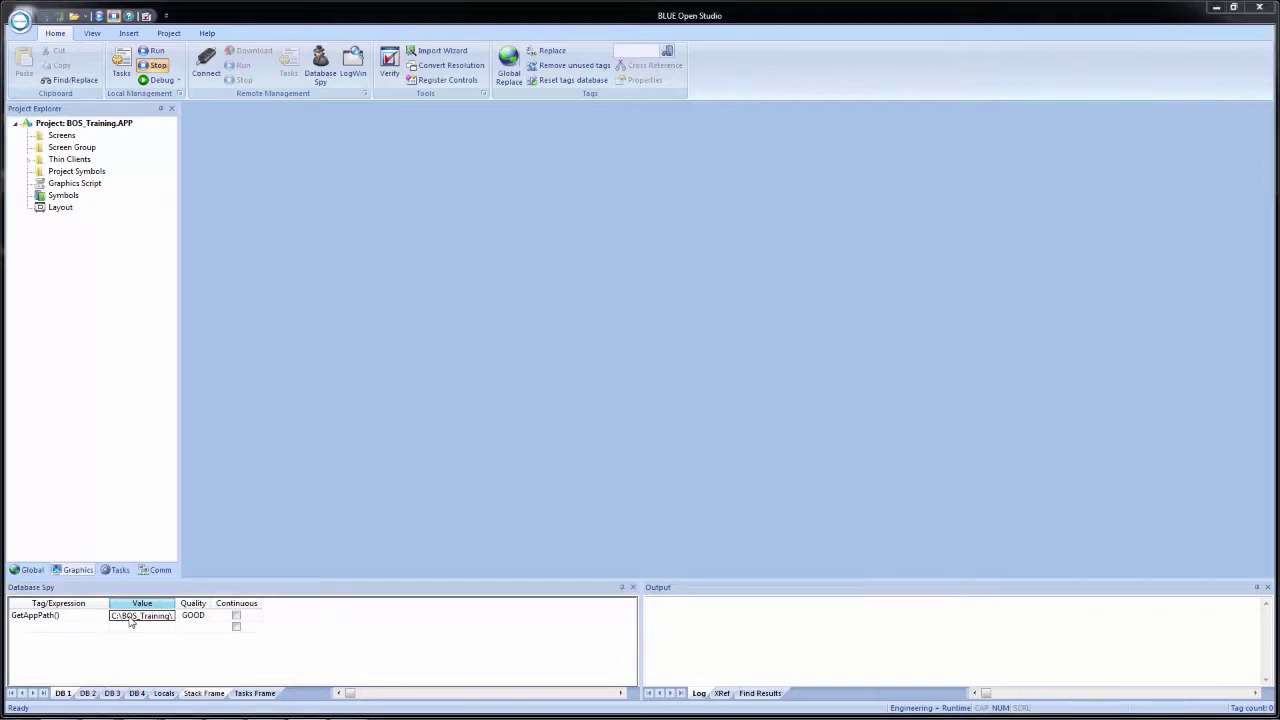
key("super+e")
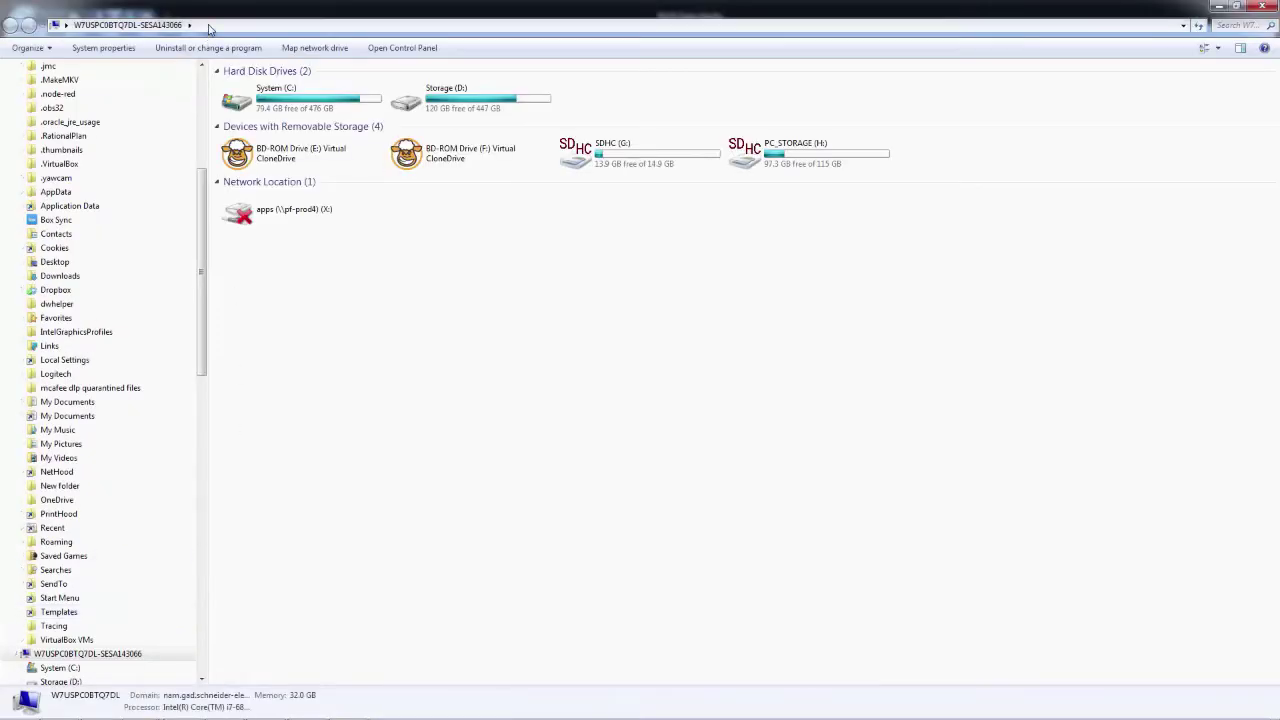
Go to C:\BOS_Training by pasting the copied path into Explorer's address bar.
left_click(209, 27)
type("C:\\BOS_Training")
key("Return")
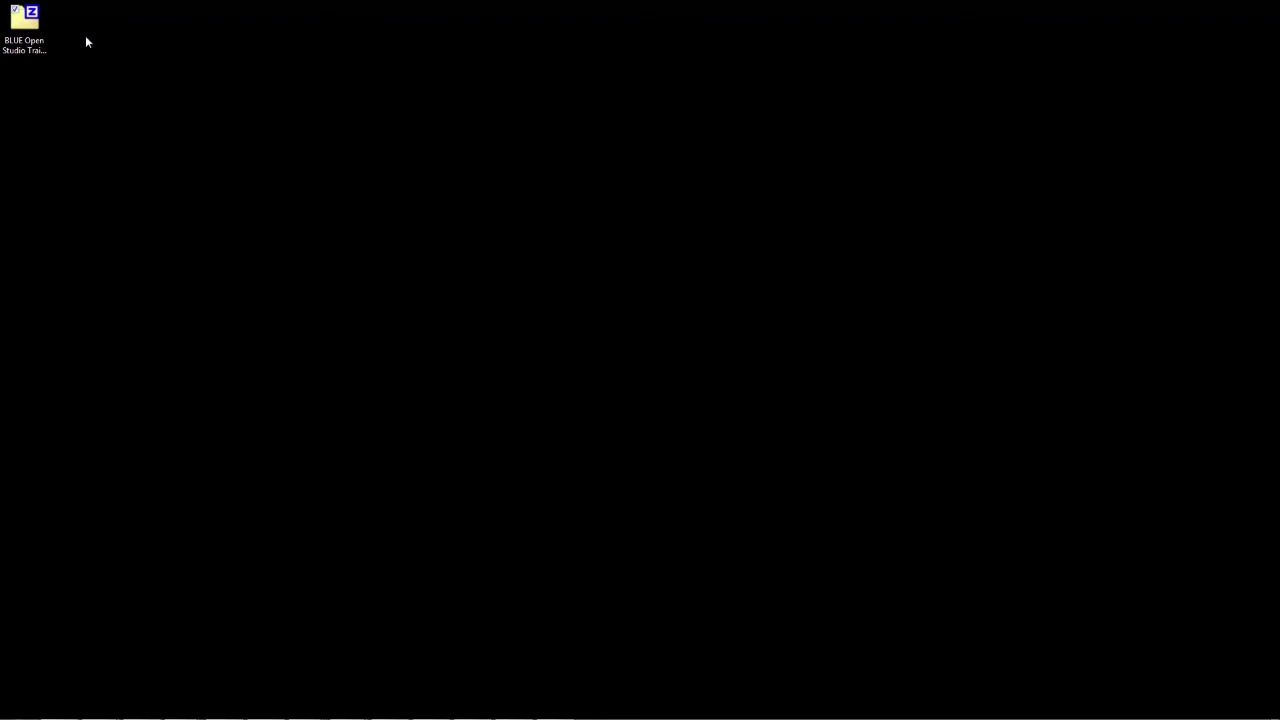
Extract the training archive onto C:\ via 7-Zip Extract Here, then open 'BOS Training Class Files -- 20170202'.
left_click(24, 25)
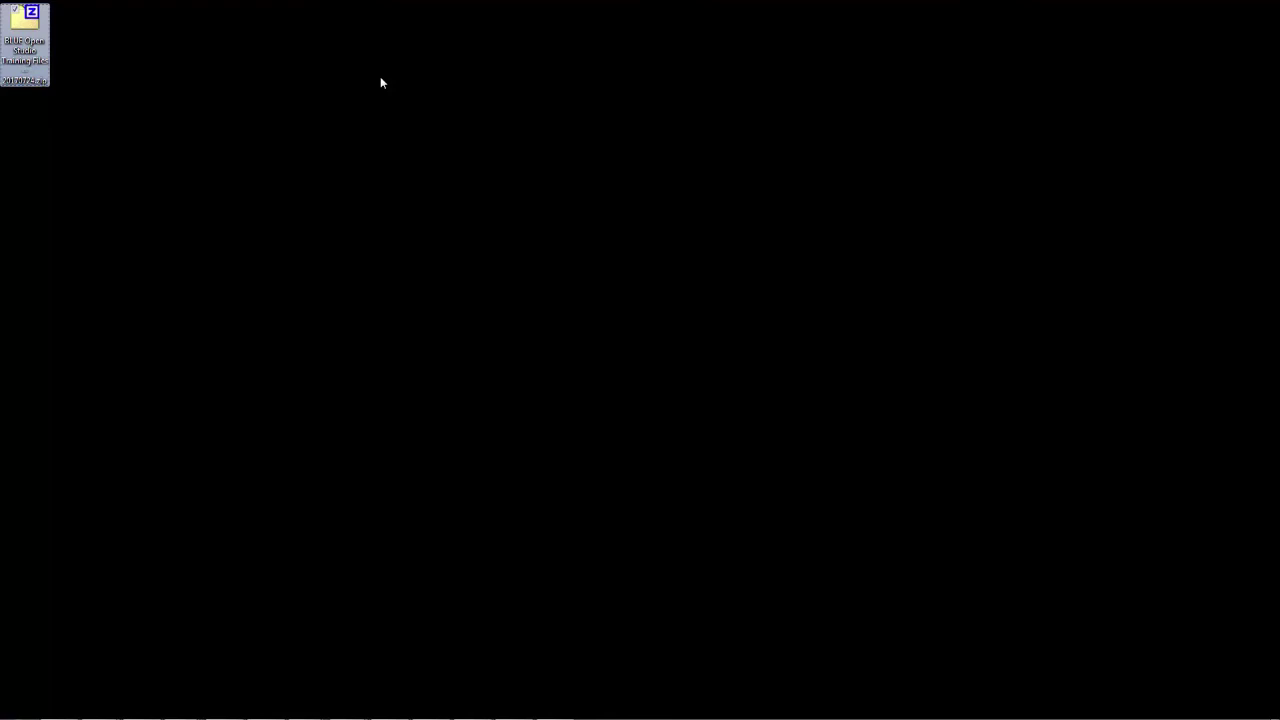
key("super+e")
left_click_drag(36, 28, 772, 387)
mouse_move(806, 389)
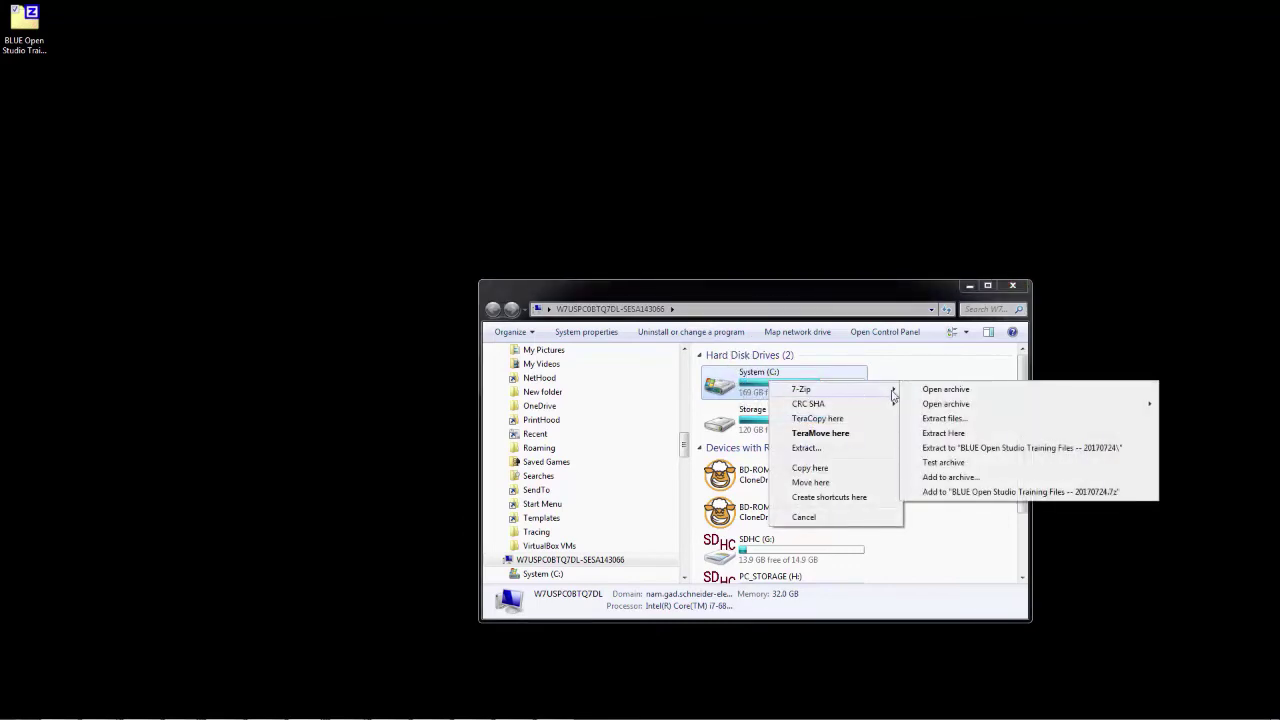
left_click(972, 436)
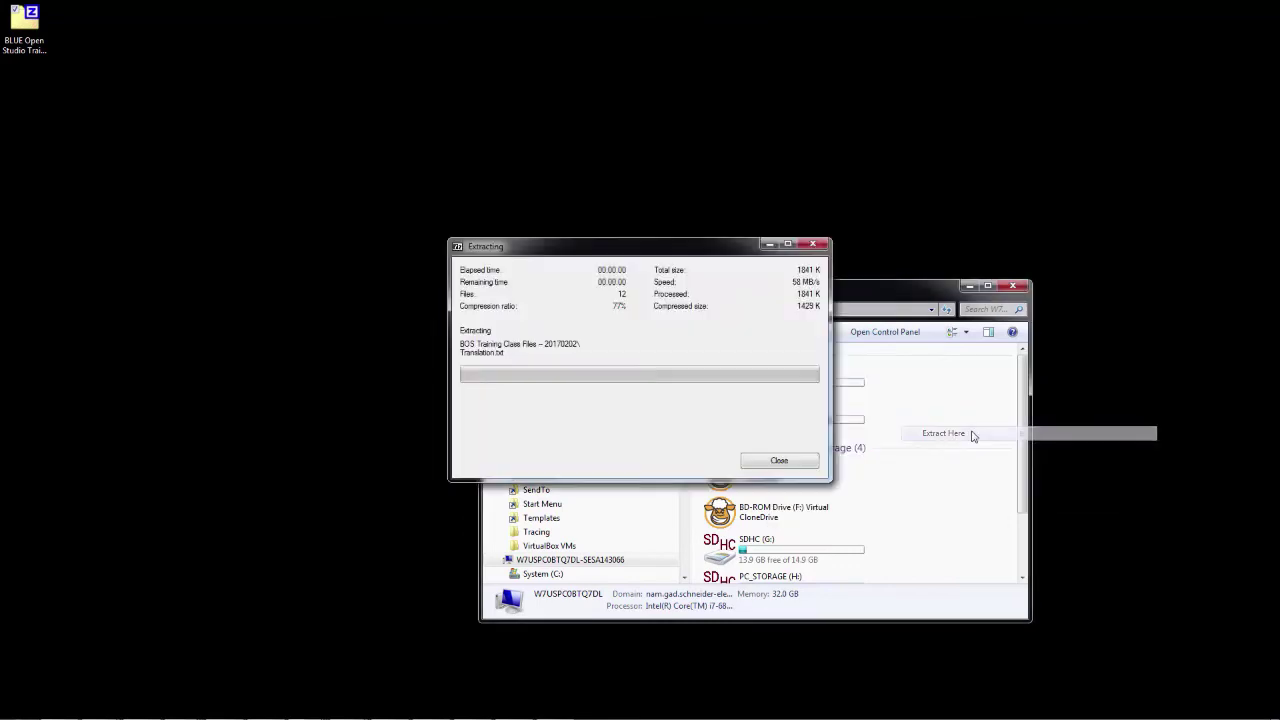
double_click(796, 389)
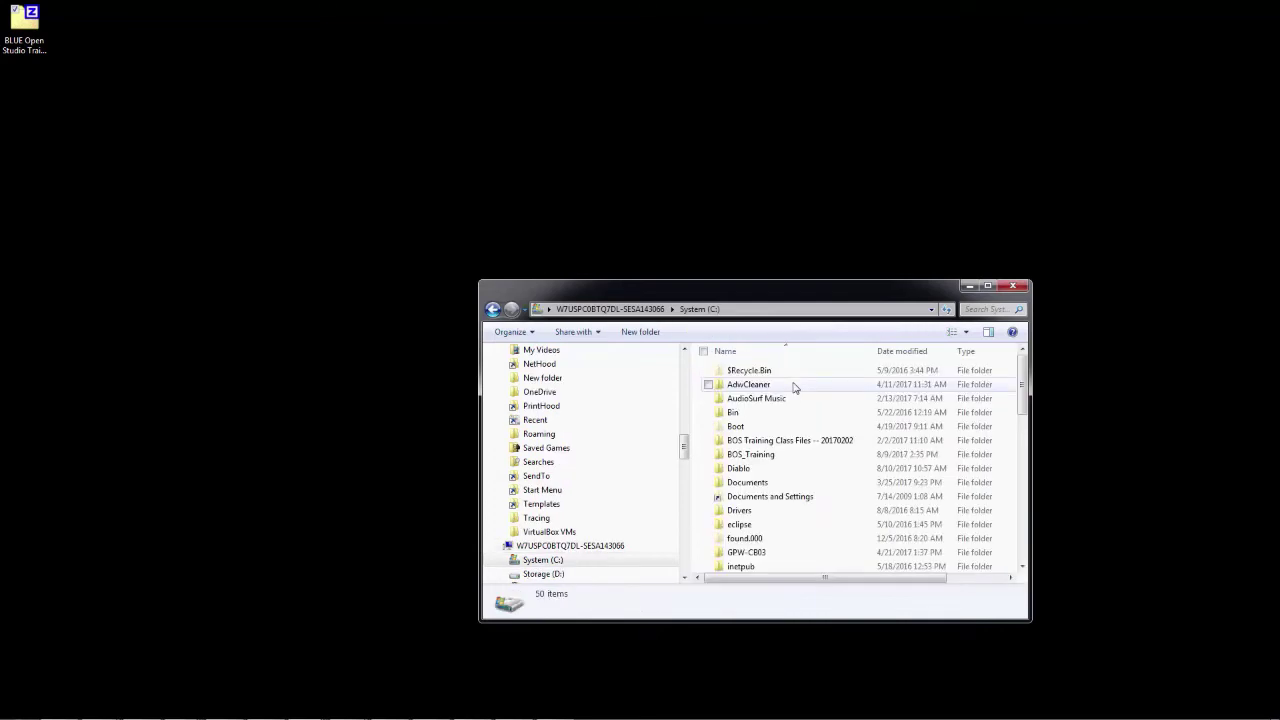
double_click(821, 444)
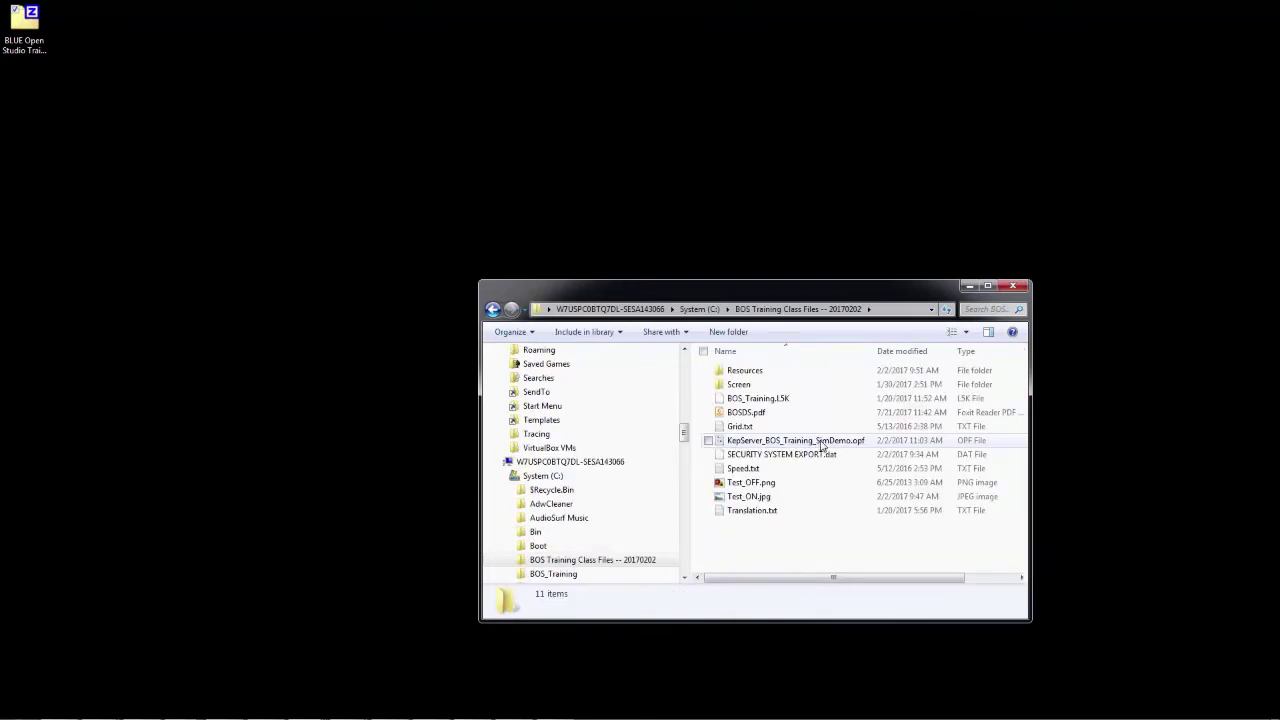